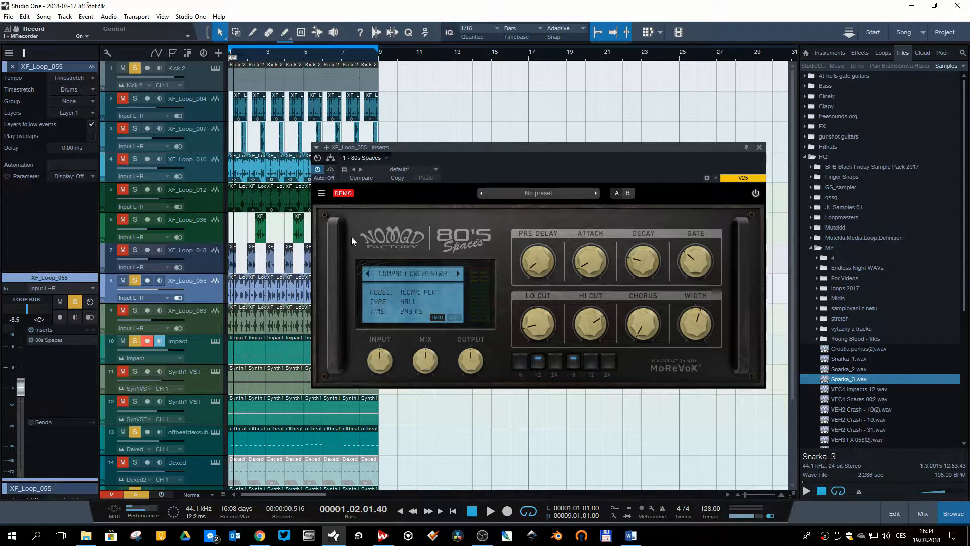
Set the low-cut slope of the 80s Spaces reverb to 24 dB/oct
click(540, 195)
click(486, 229)
click(523, 366)
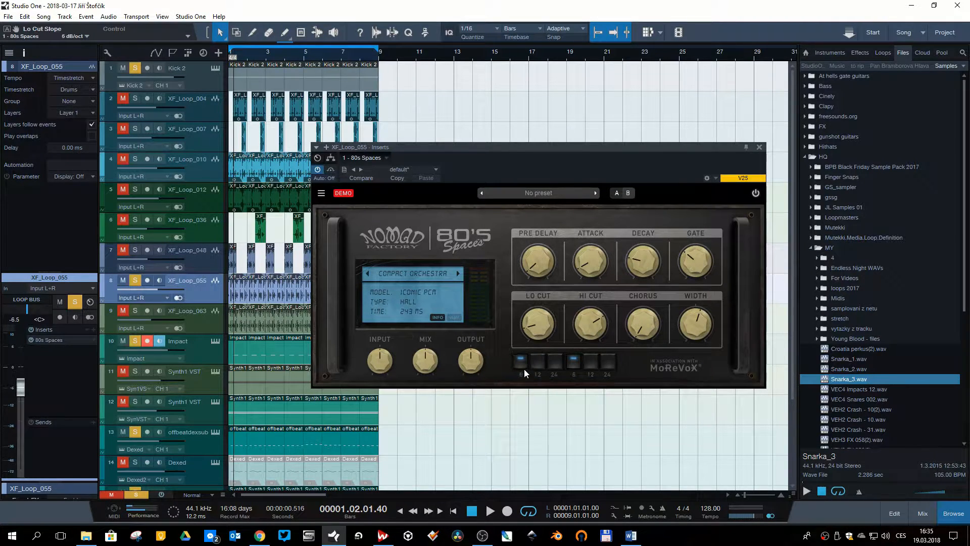
click(556, 360)
Try out the reverb's chorus control and reduce its width to 97 %
mouse_move(650, 325)
mouse_down()
mouse_move(642, 297)
mouse_move(634, 332)
mouse_up()
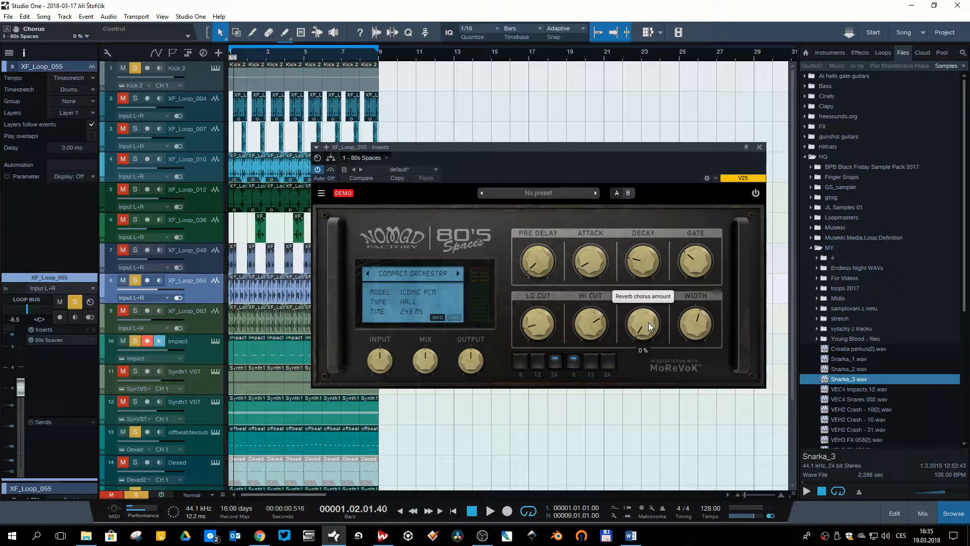
drag(693, 321, 681, 375)
drag(661, 478, 692, 346)
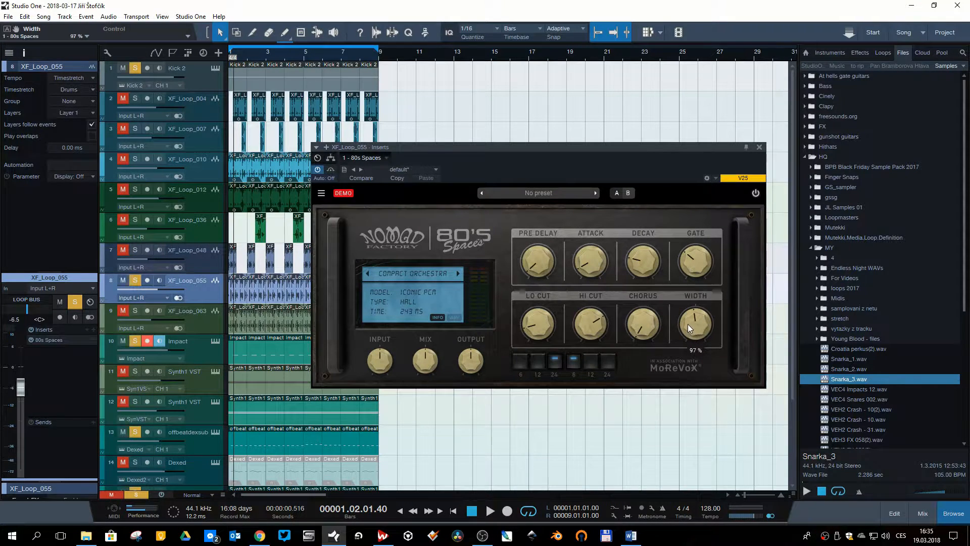
Try the reverb's envelope controls: adjust attack and decay, set the gate to 370 ms and the pre-delay to 0 ms
mouse_move(542, 265)
drag(542, 265, 538, 288)
drag(589, 259, 587, 251)
drag(657, 268, 658, 241)
mouse_move(698, 269)
mouse_down()
mouse_move(699, 227)
mouse_move(682, 275)
mouse_up()
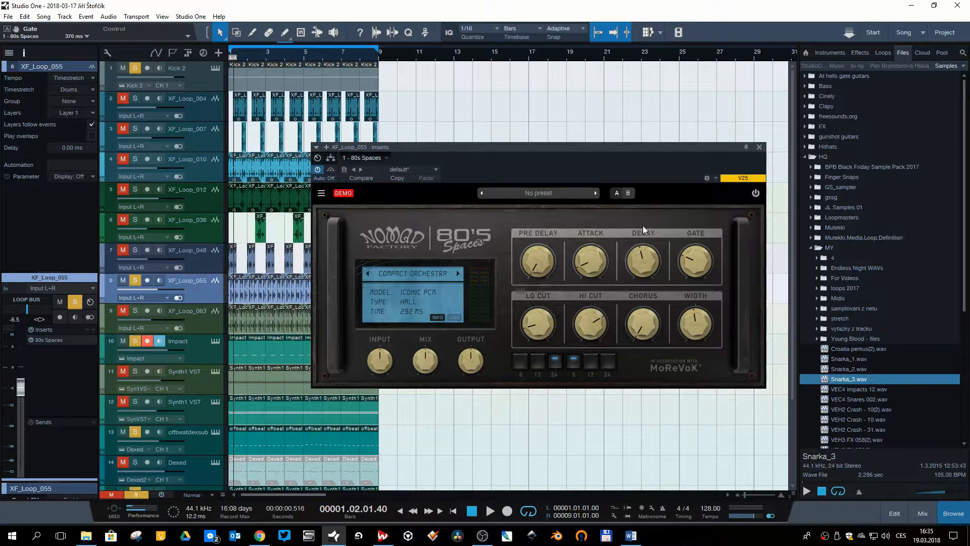
drag(545, 261, 542, 243)
Show the impulse waveform on the reverb's display and browse the available spaces under Halls and Rooms
click(454, 318)
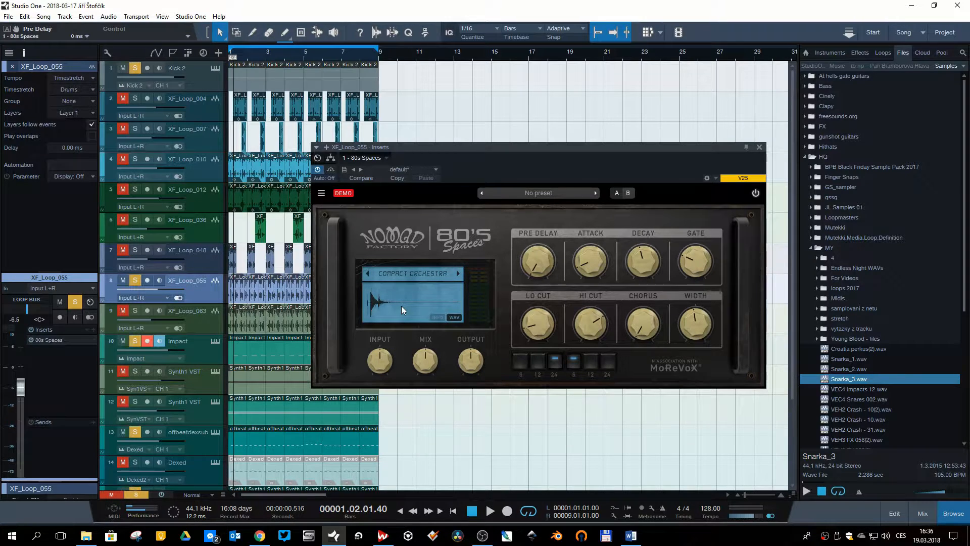
click(423, 276)
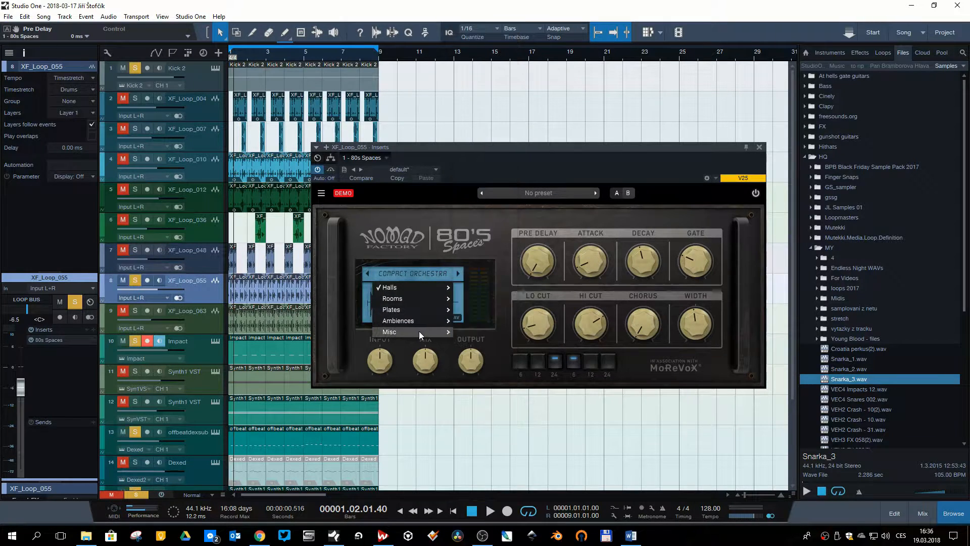
mouse_move(419, 301)
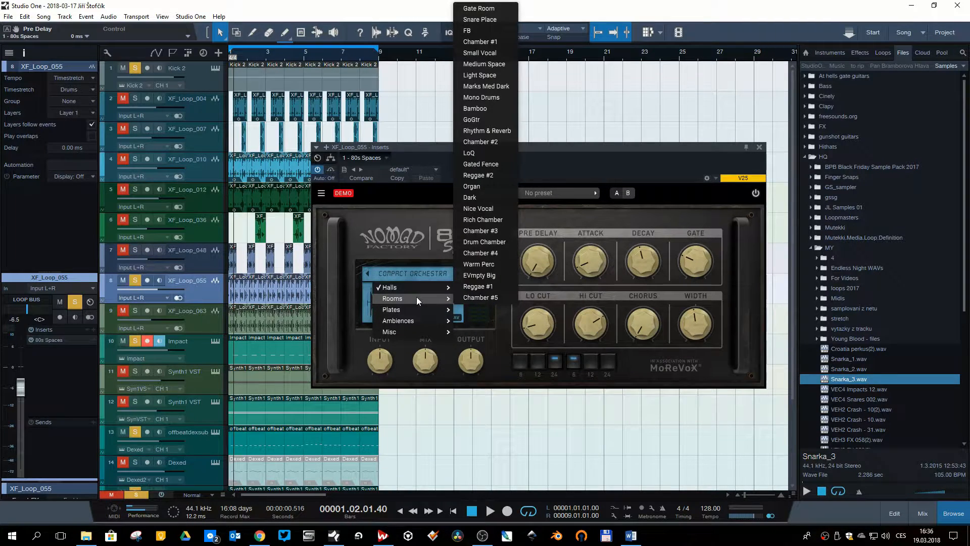
click(341, 282)
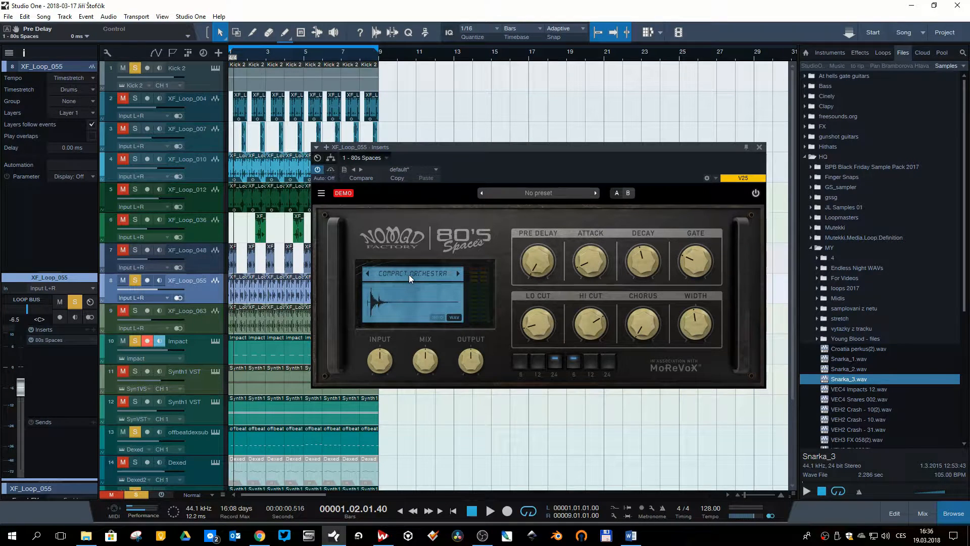
click(417, 273)
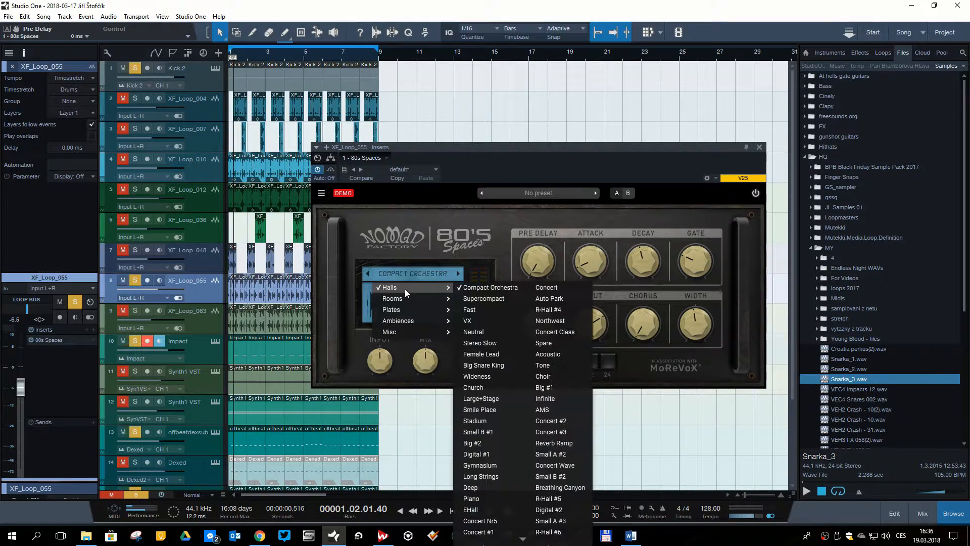
mouse_move(405, 300)
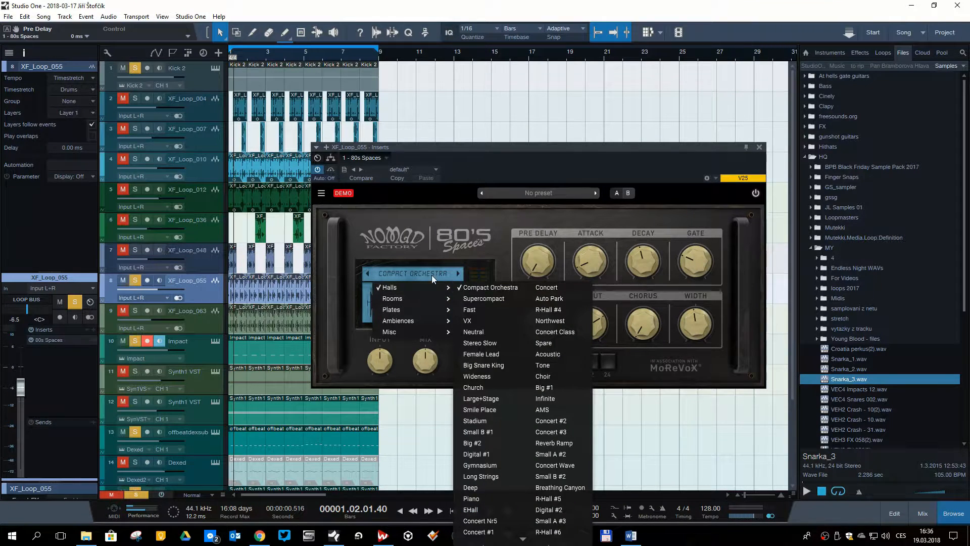
click(474, 332)
Step through the hall spaces as far as Stereo Slow and return to Compact Orchestra
click(368, 274)
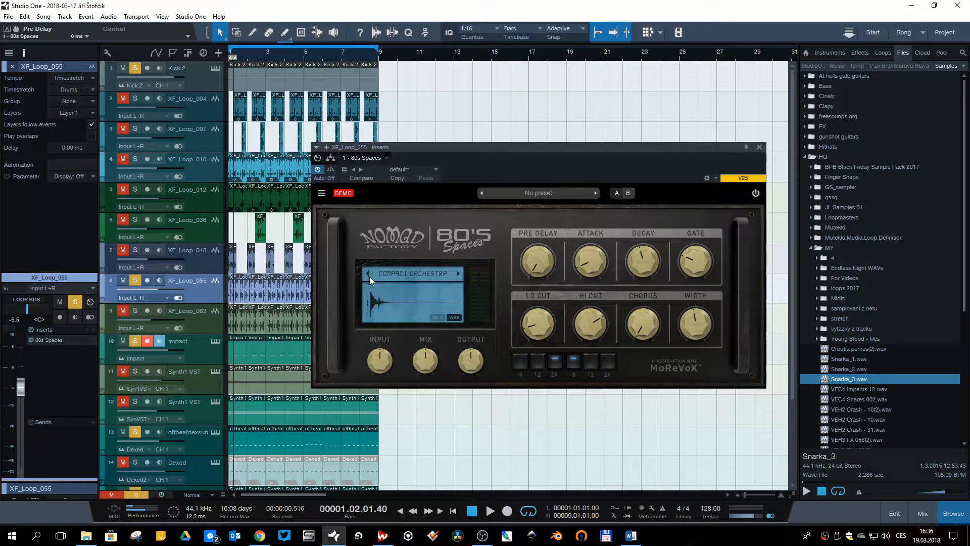
click(459, 274)
click(458, 273)
click(459, 273)
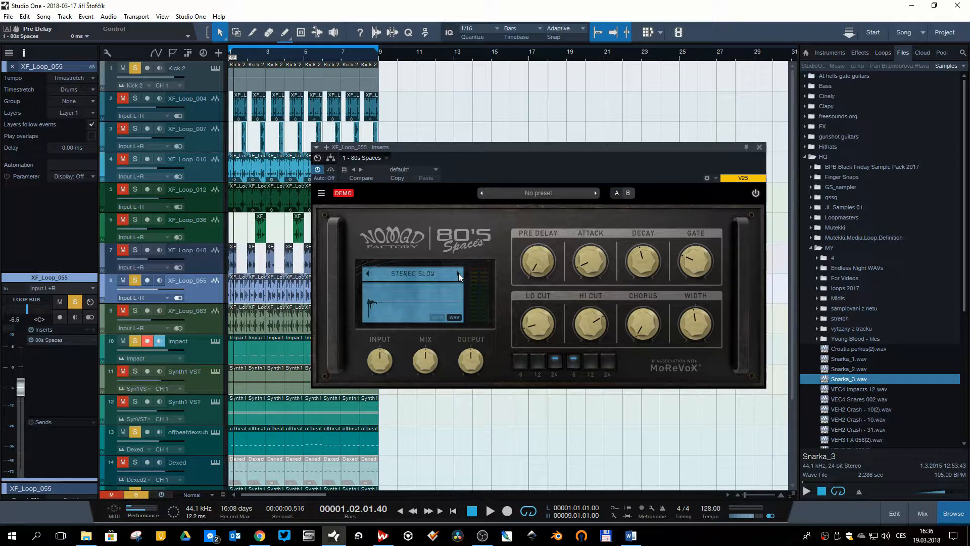
click(368, 273)
click(366, 274)
click(366, 273)
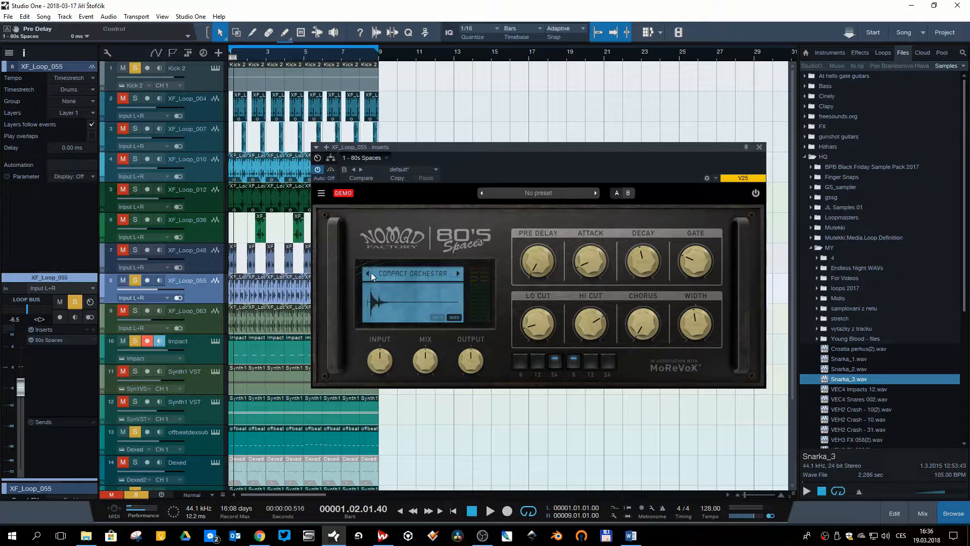
Browse the reverb's factory preset categories, including 03-Keyboards, and close the plug-in window
click(555, 195)
mouse_move(542, 248)
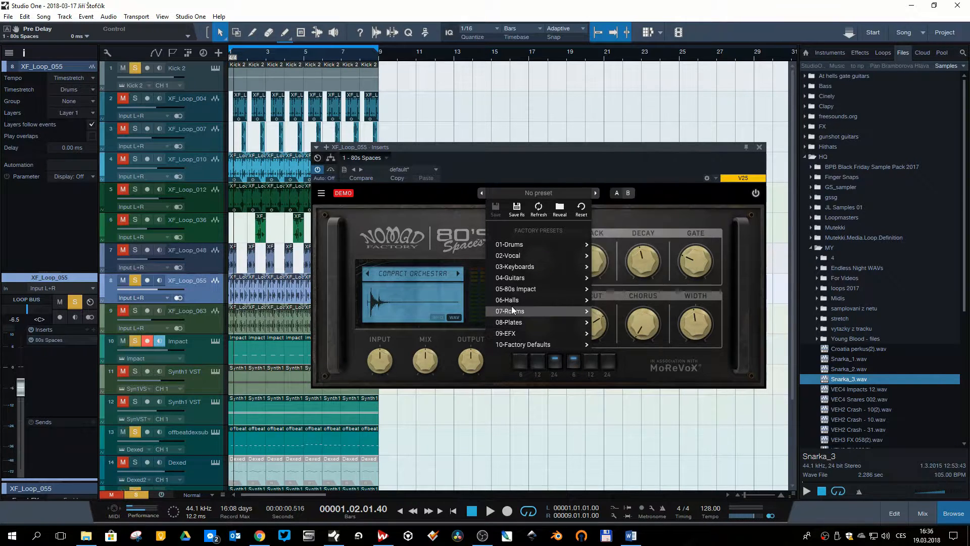
mouse_move(514, 289)
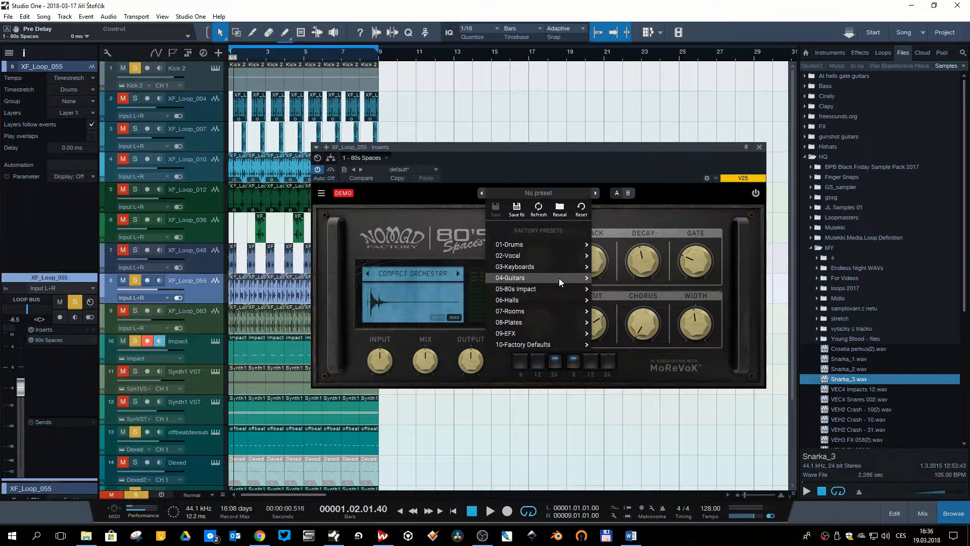
mouse_move(531, 267)
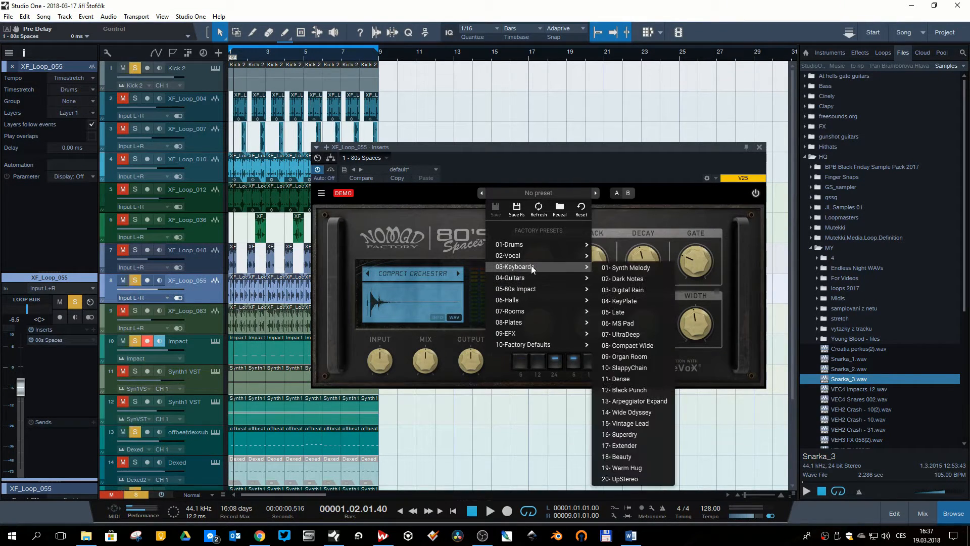
click(450, 235)
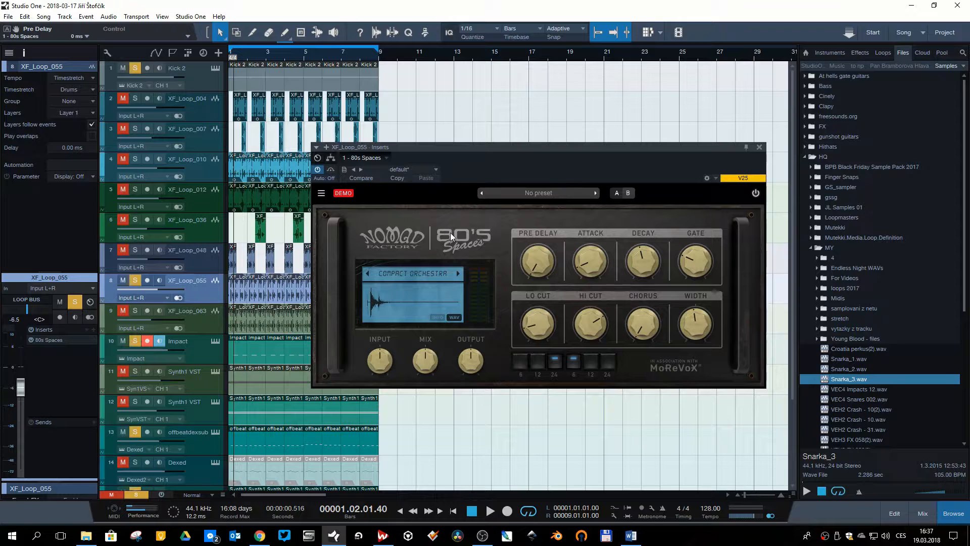
mouse_move(550, 259)
click(759, 147)
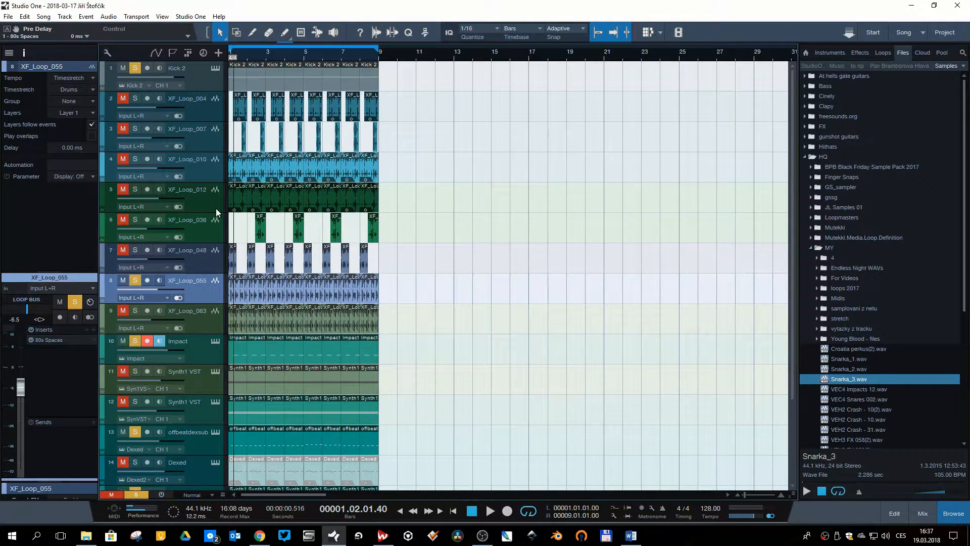
Clear all track solos and solo only the XF_Loop_055 track
key(shift+s)
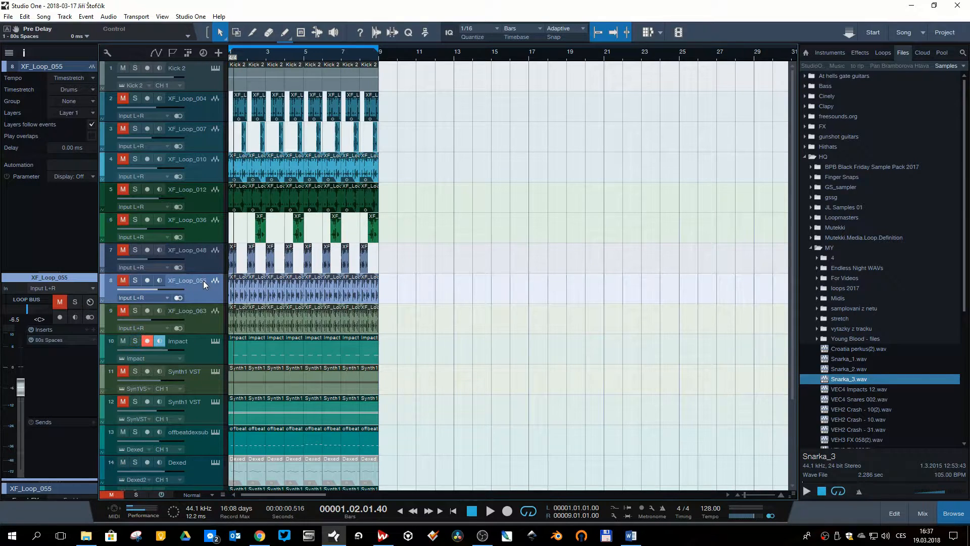
key(s)
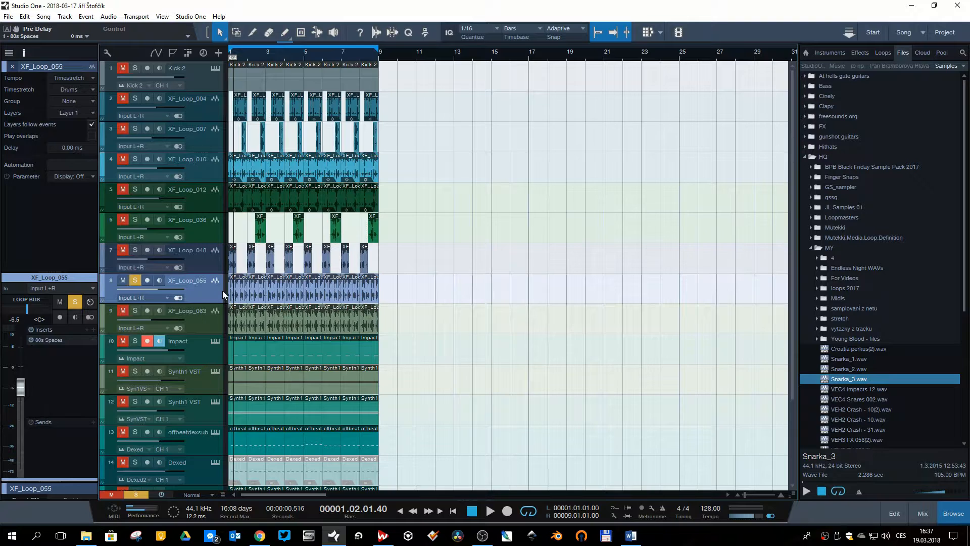
Remove the 80s Spaces insert from the XF_Loop_055 track and play a short stretch of the dry loop
right_click(89, 343)
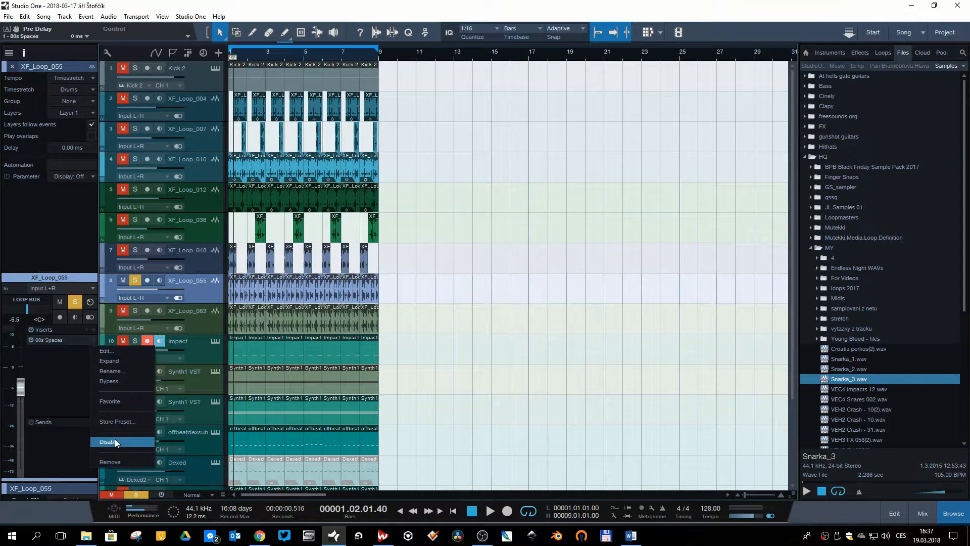
click(114, 463)
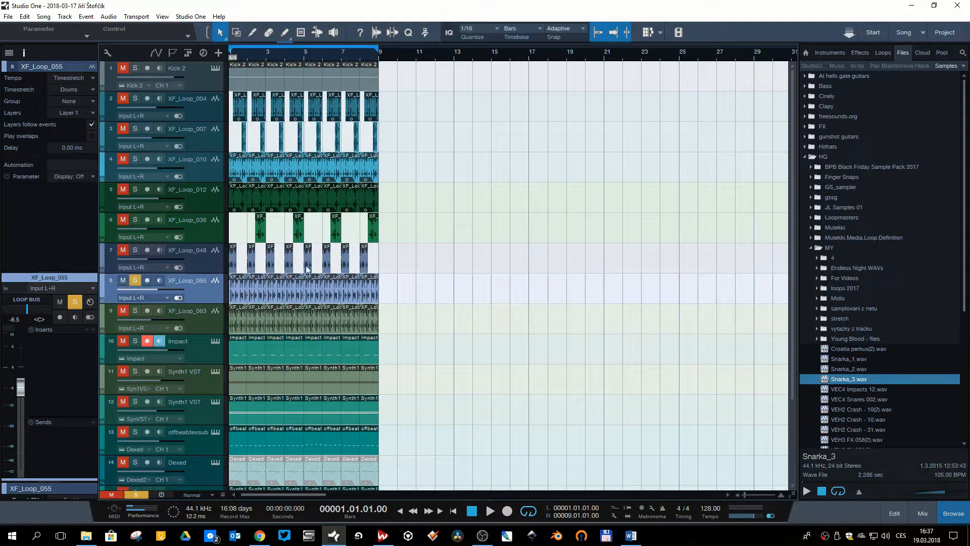
key(space)
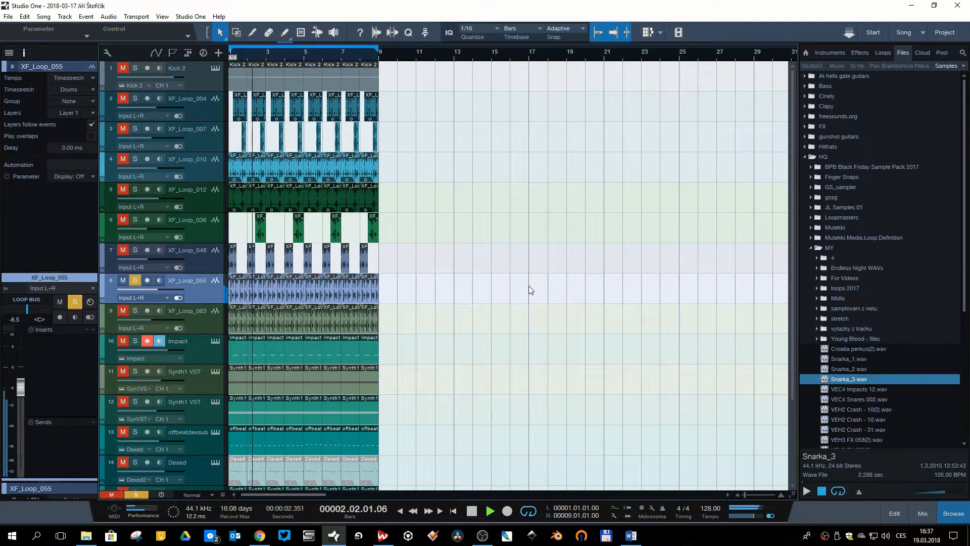
key(space)
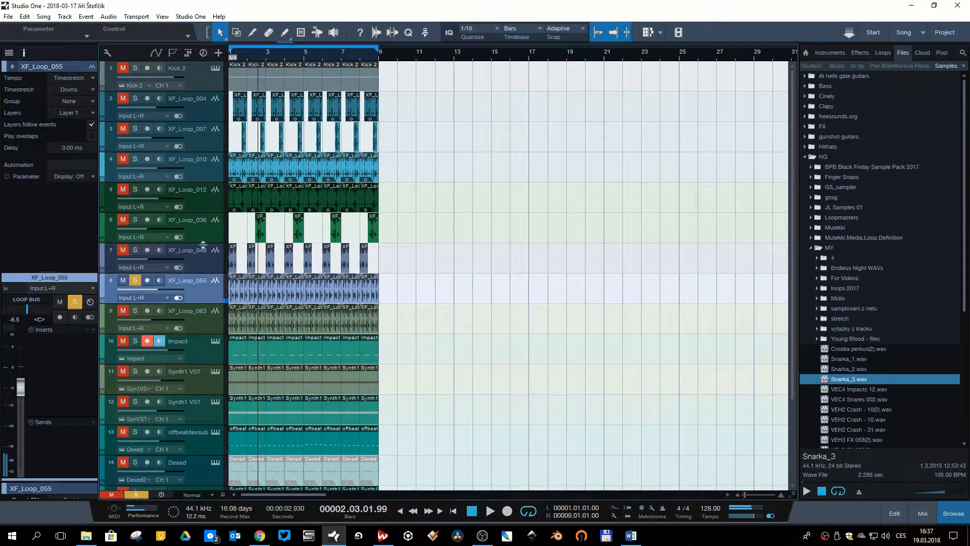
Insert a fresh 80s Spaces reverb on the XF_Loop_055 track and start playback
click(93, 329)
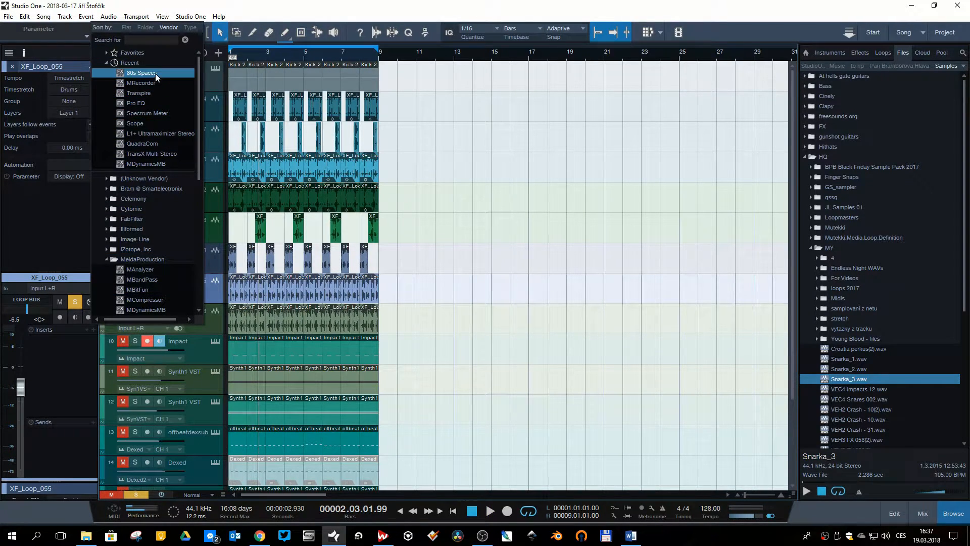
click(142, 73)
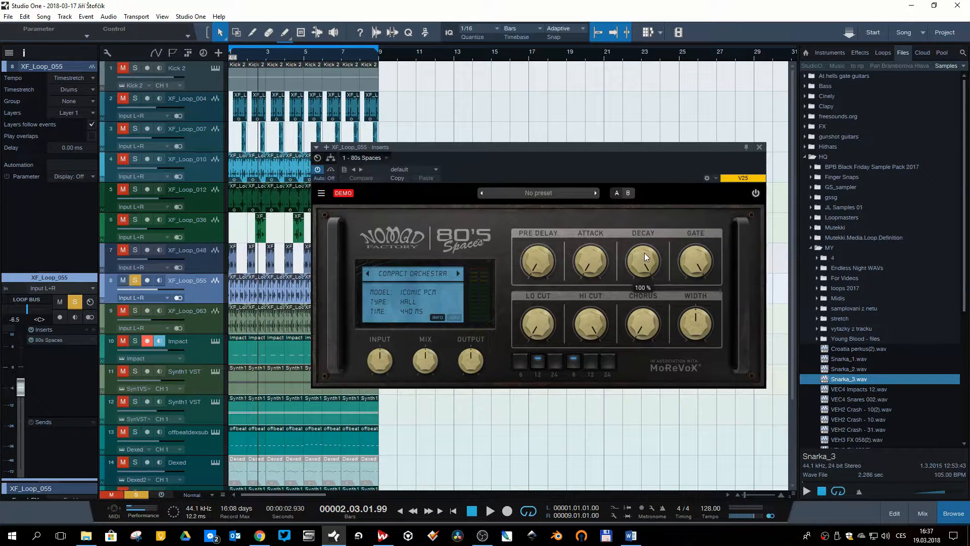
key(space)
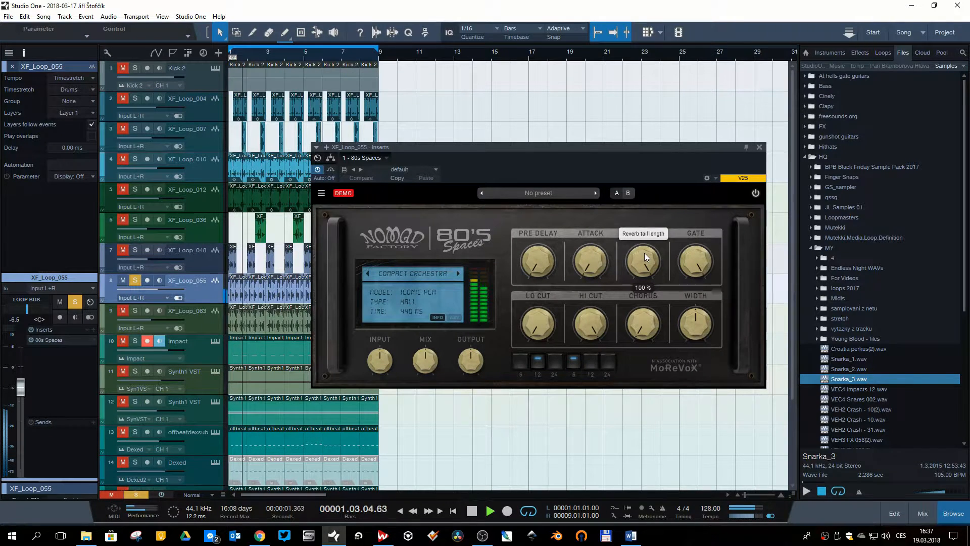
Lower the reverb's mix, set its gate to 265 ms and its decay to 36 %
mouse_move(429, 362)
drag(429, 362, 435, 368)
drag(693, 263, 687, 368)
drag(644, 261, 653, 347)
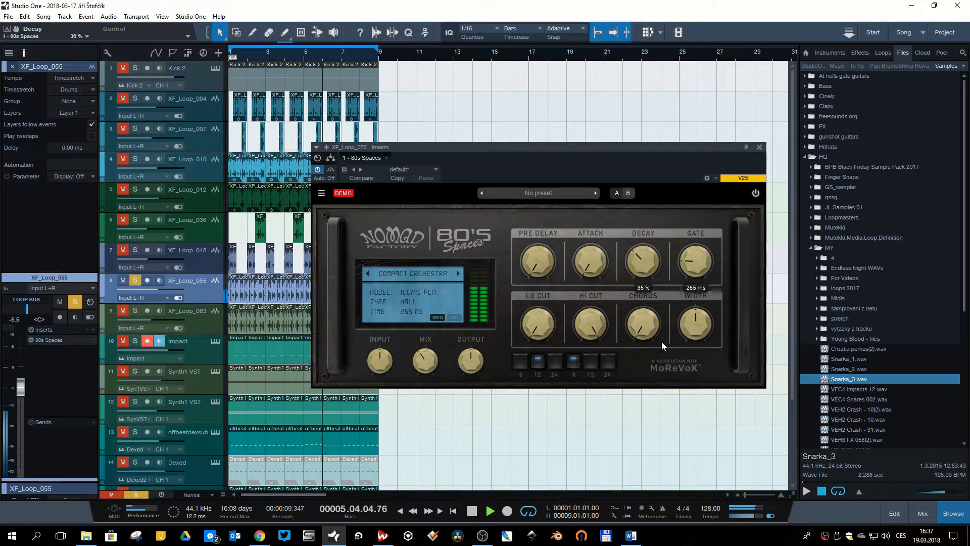
Lengthen the reverb's gate, narrow its width and raise the low cut to about 136 Hz
drag(696, 274, 694, 266)
drag(689, 322, 698, 349)
drag(549, 327, 555, 231)
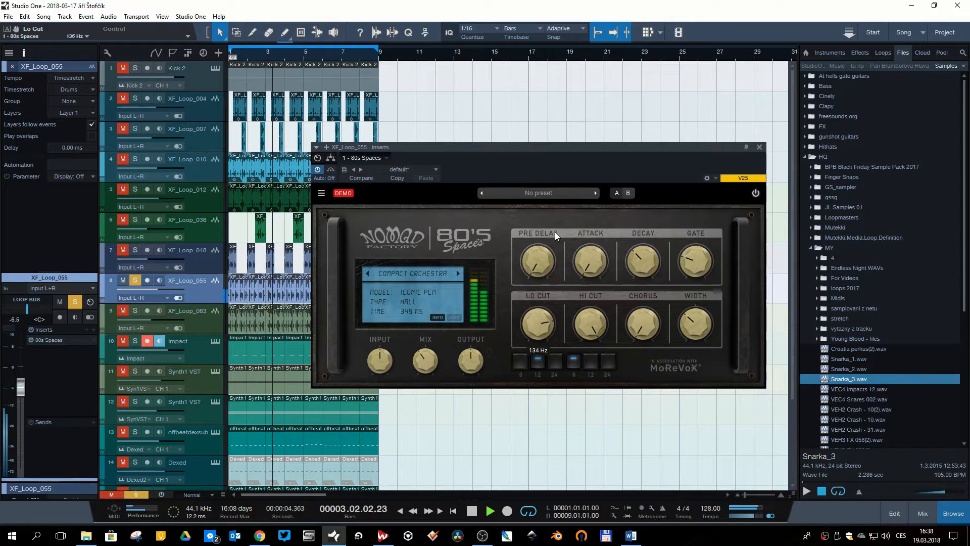
Set the reverb's high cut to about 12583 Hz with a 24 dB/oct slope
drag(601, 334, 602, 354)
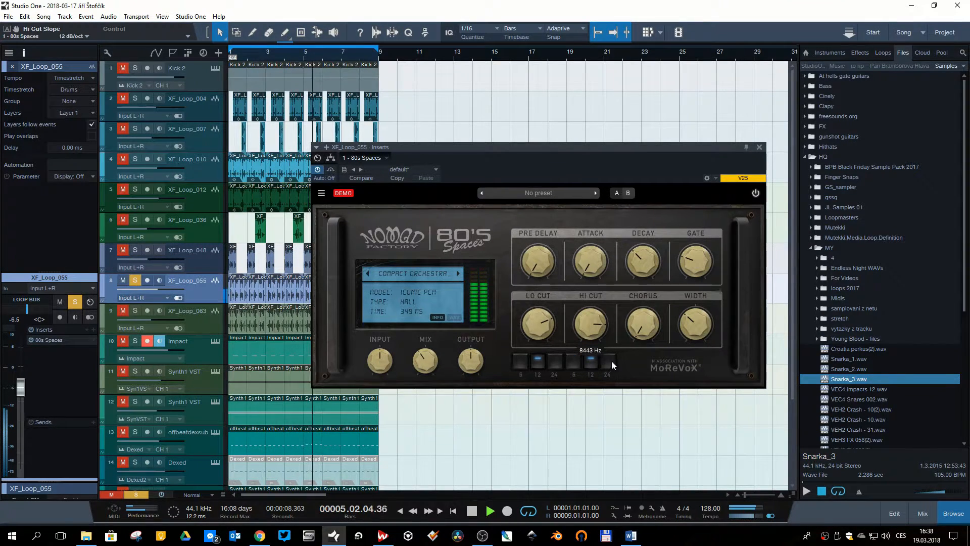
click(593, 361)
drag(591, 318, 609, 371)
click(608, 361)
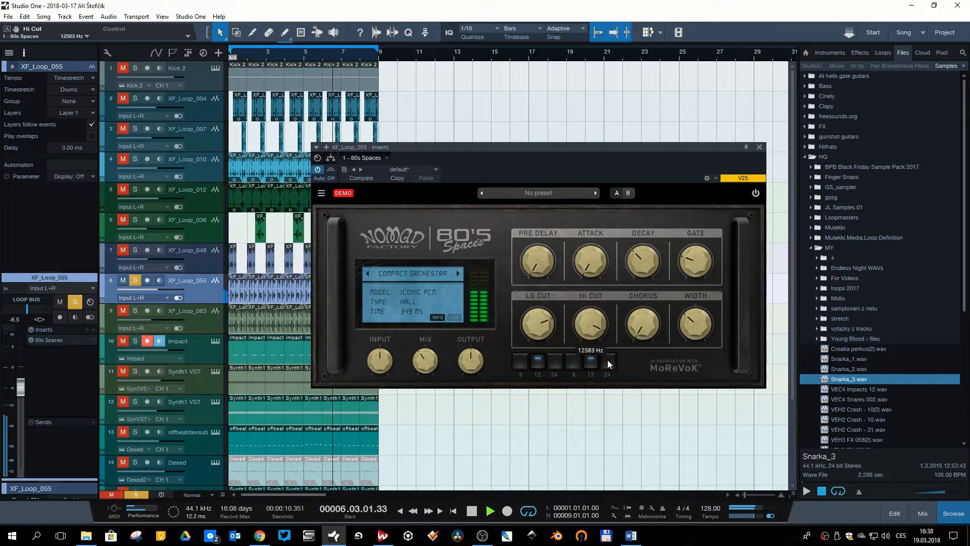
Steepen the low-cut slope to 24 dB/oct, raise the low-cut frequency further, set the pre-delay to 12 ms, and close the reverb
click(555, 360)
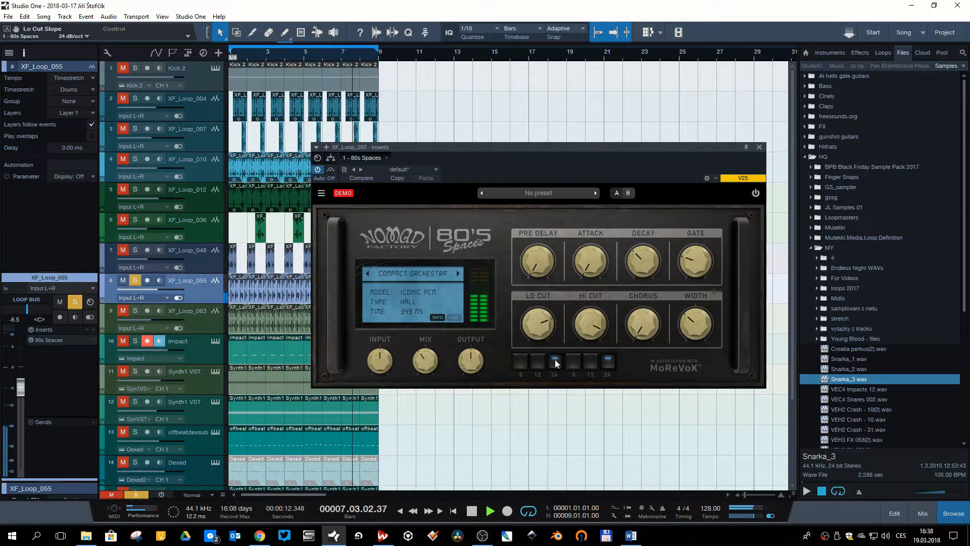
drag(546, 325, 550, 341)
mouse_move(542, 265)
mouse_down()
mouse_move(539, 256)
mouse_move(533, 267)
mouse_up()
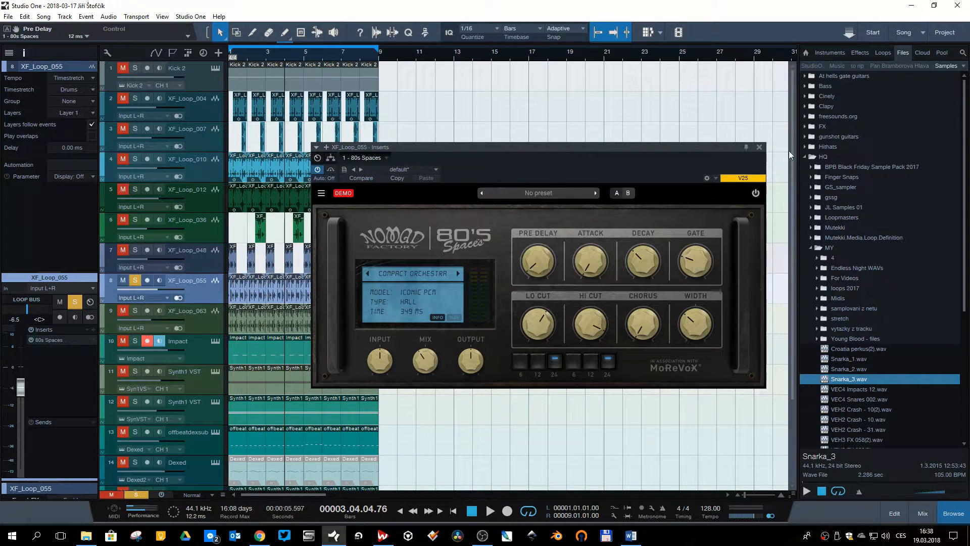
click(759, 147)
Solo the Synth1 VST track 11 in place of the muted XF_Loop_055 and return the playhead to the song start
click(112, 378)
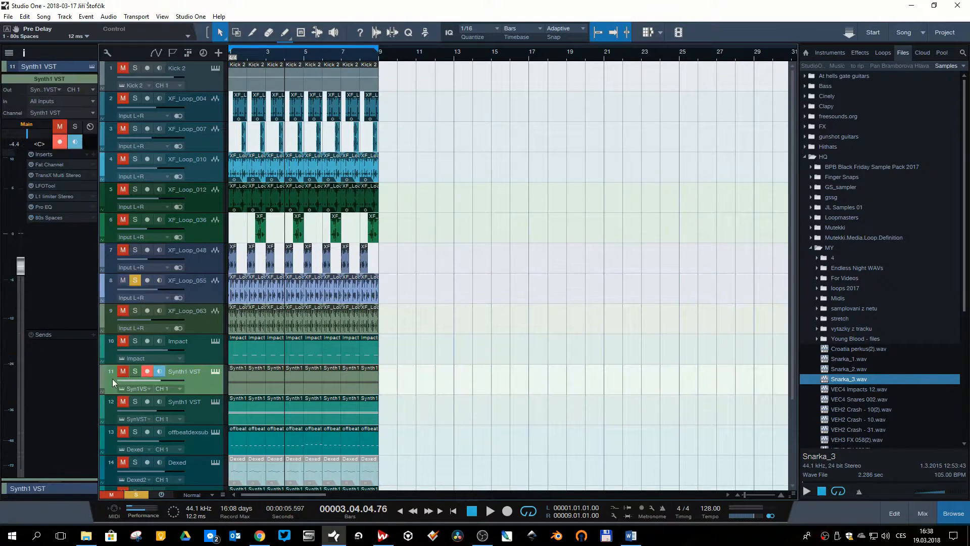
click(136, 371)
click(121, 281)
key(comma)
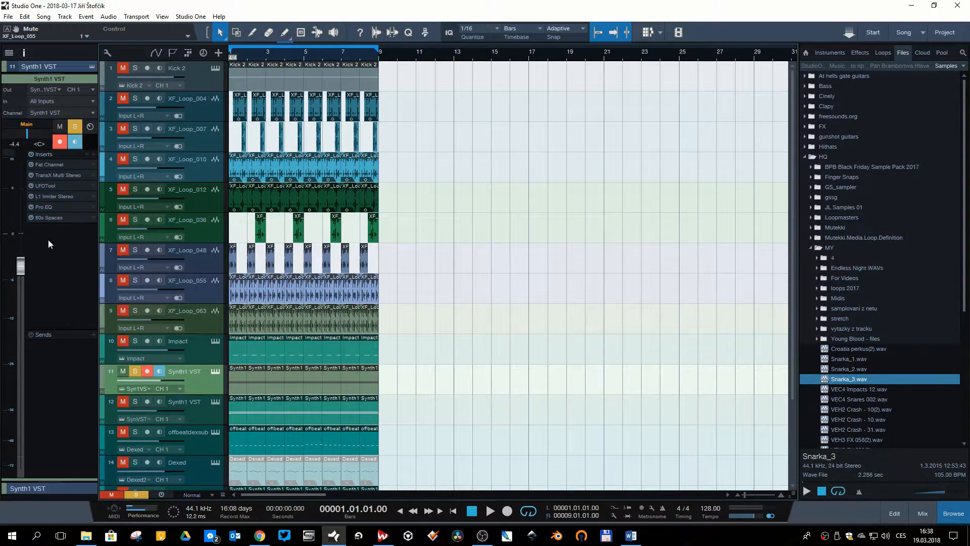
Audition the Synth1 VST track 11 dry from the song start, enable its 80s Spaces insert, and replay it with the reverb
key(space)
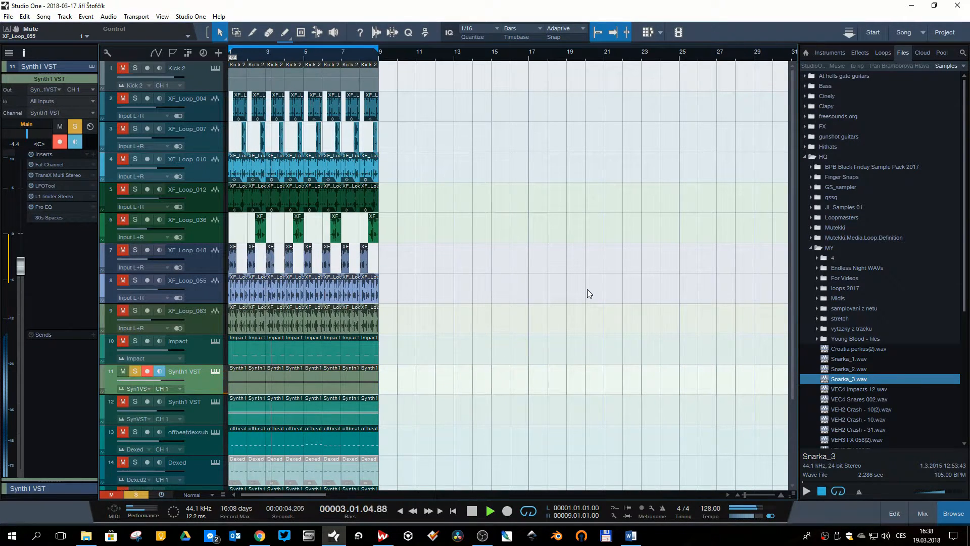
key(space)
key(comma)
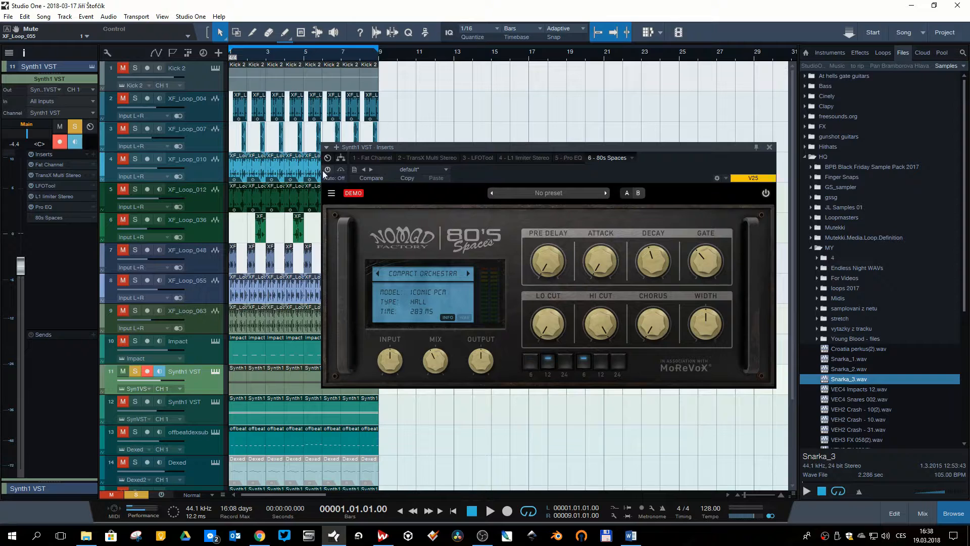
click(31, 217)
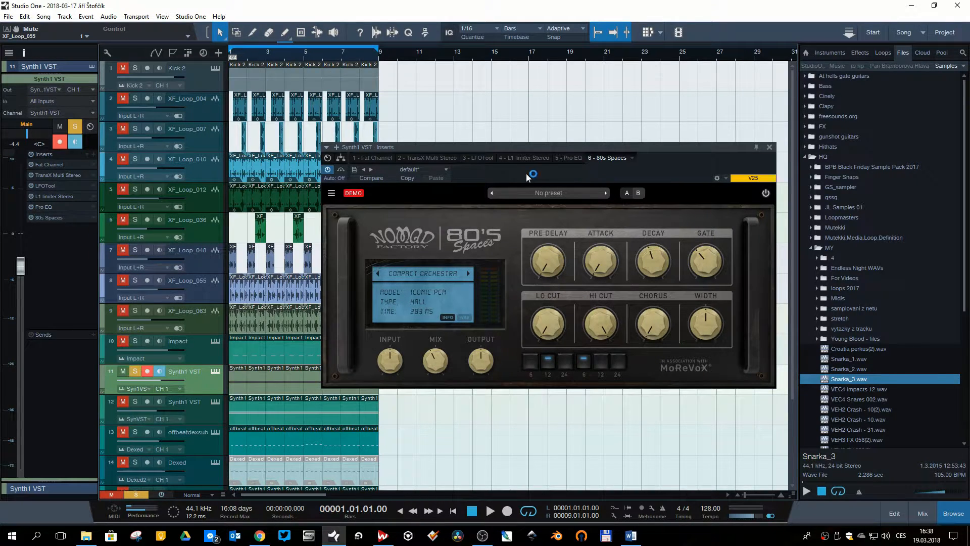
key(space)
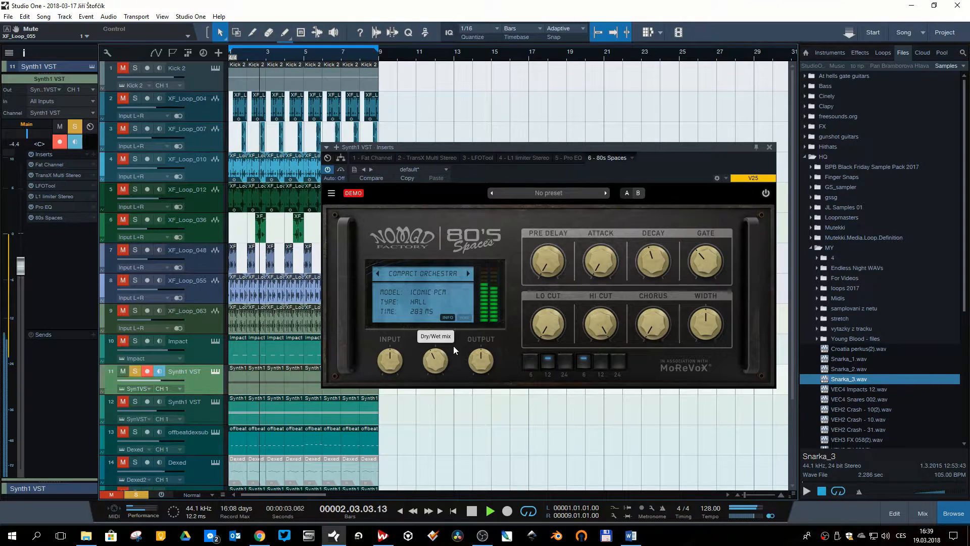
During playback, try about 15% chorus on the synth's reverb and test its gate and high-cut controls
drag(706, 259, 706, 262)
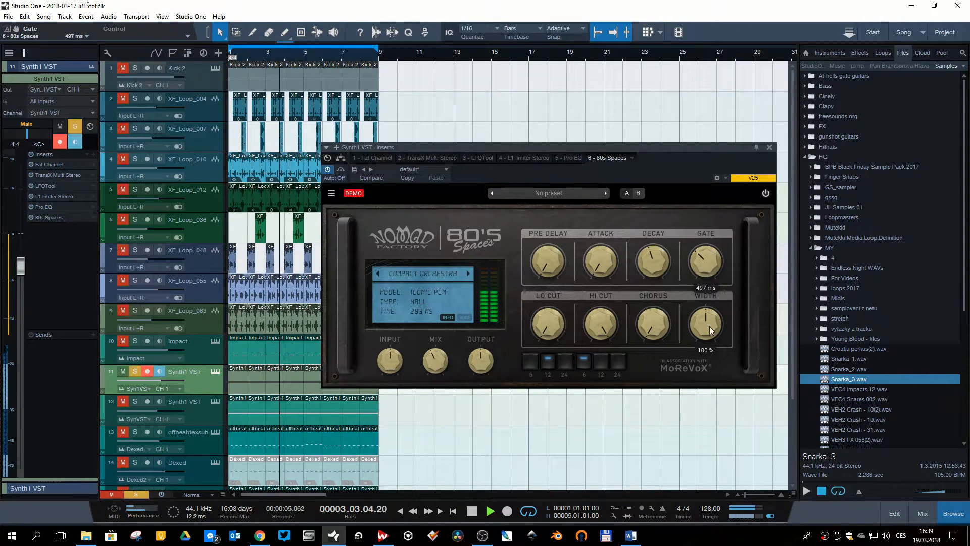
drag(655, 325, 648, 303)
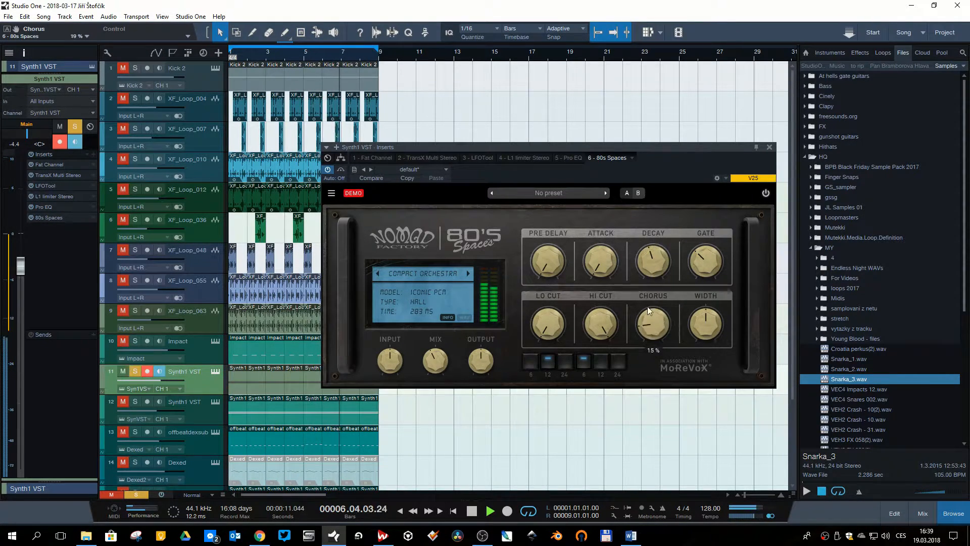
drag(602, 329, 607, 362)
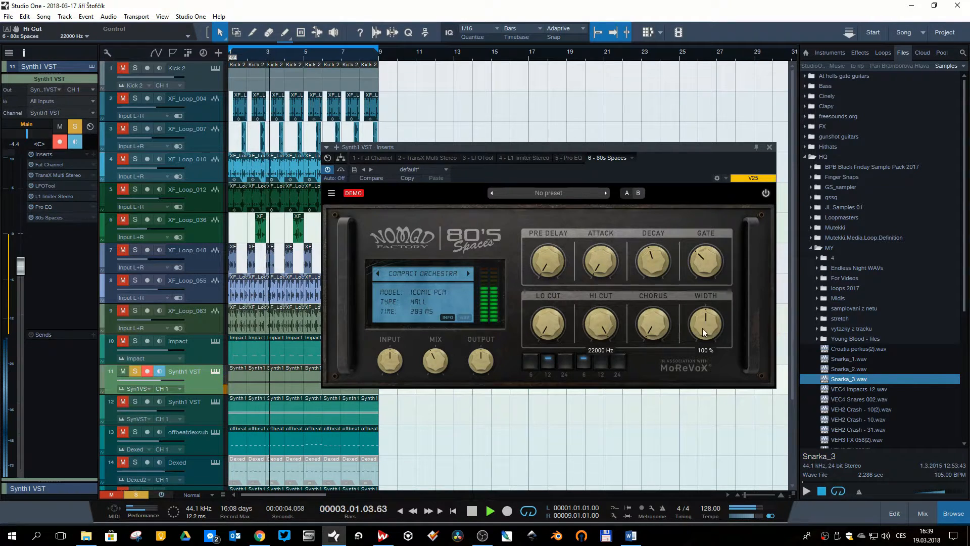
Narrow the synth reverb's width to about 92%, shorten its gate to about 398 ms, and stop playback and close the plug-in
mouse_move(699, 309)
mouse_down()
mouse_move(707, 350)
mouse_move(705, 311)
mouse_up()
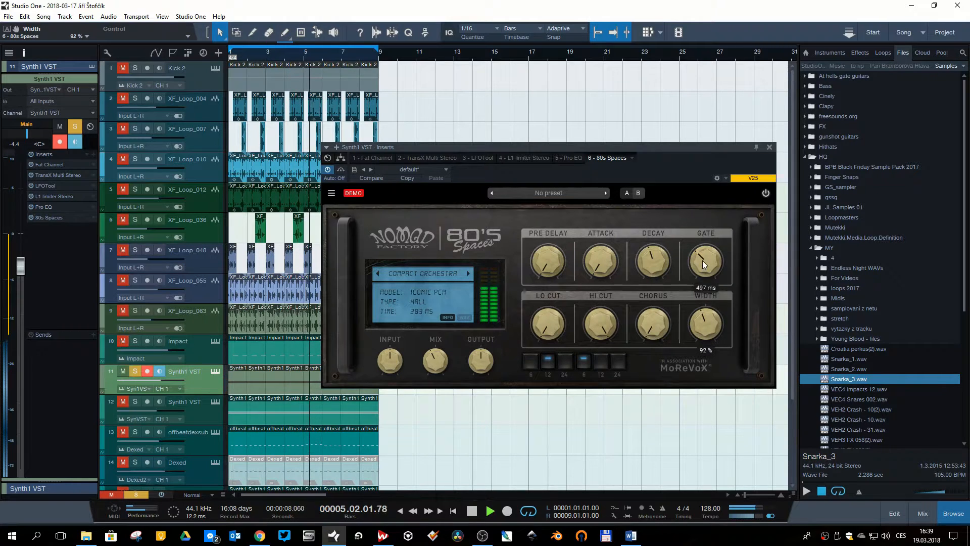
key(space)
click(769, 147)
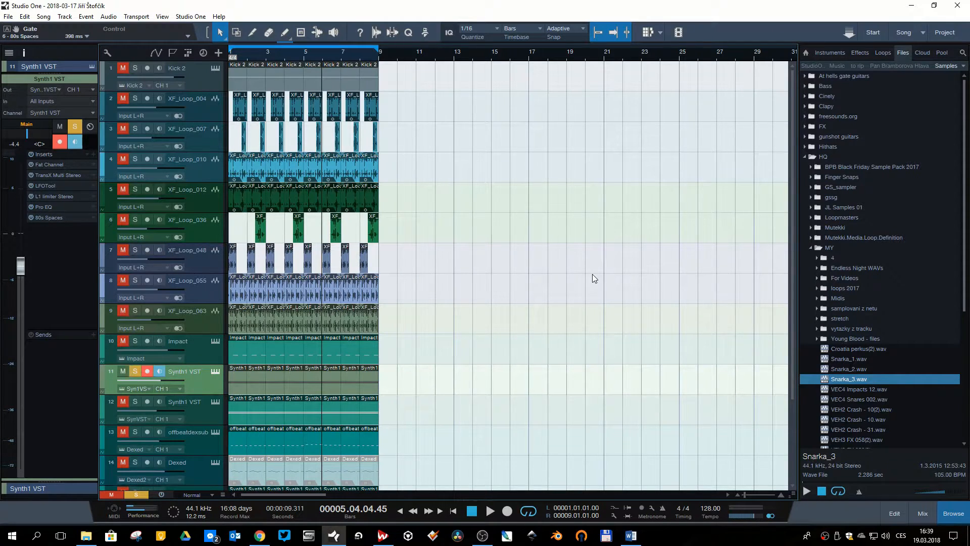
Solo the Impact track 10, audition it dry, and replay it with its 80s Spaces insert enabled
scroll(593, 277, down, 4)
key(Up)
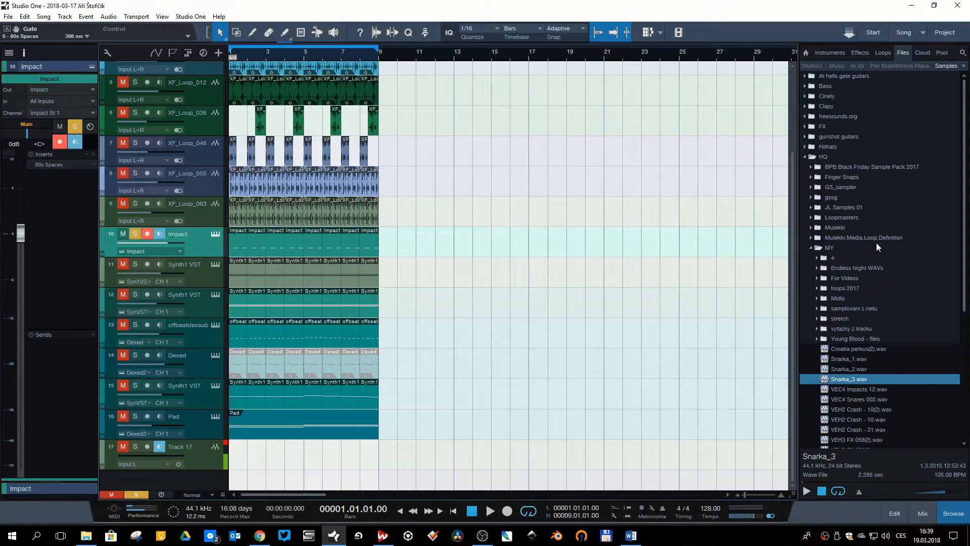
key(space)
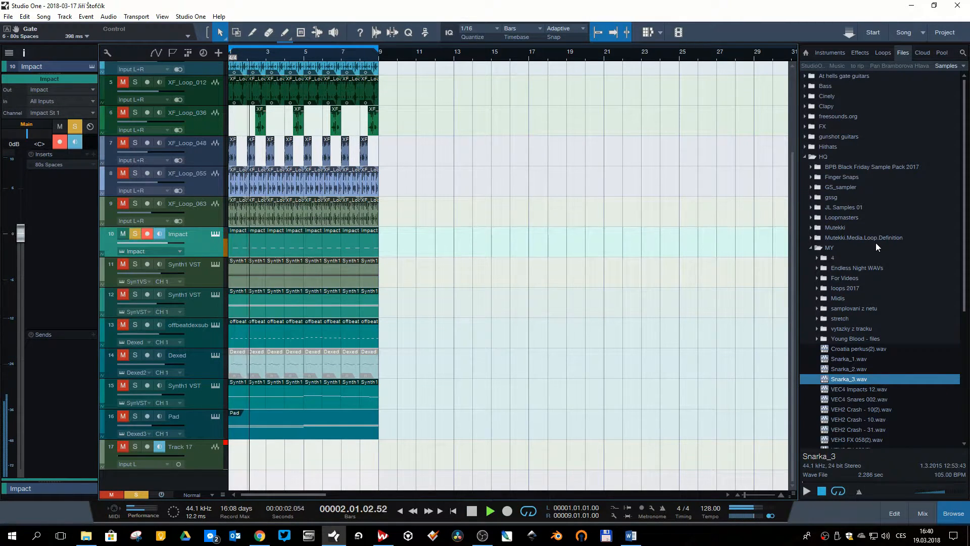
key(space)
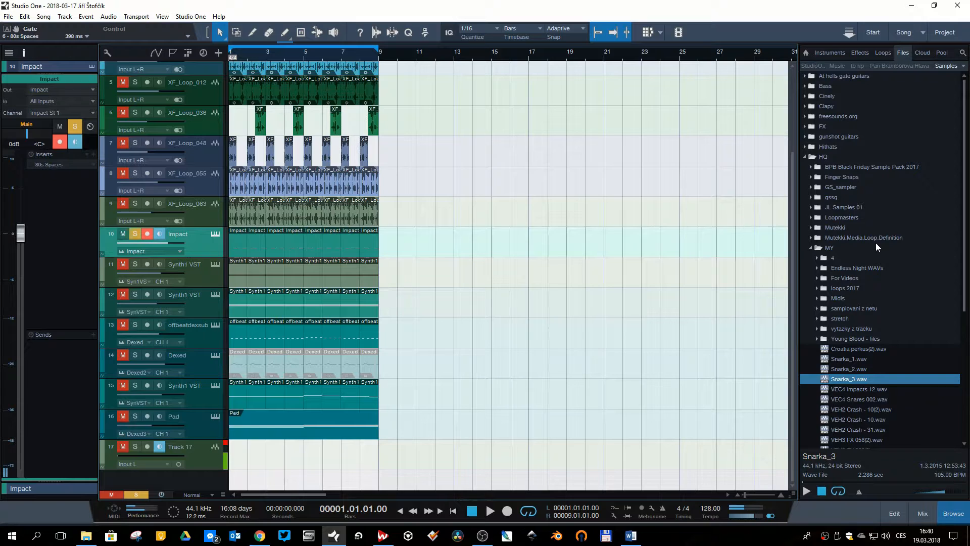
click(31, 165)
key(space)
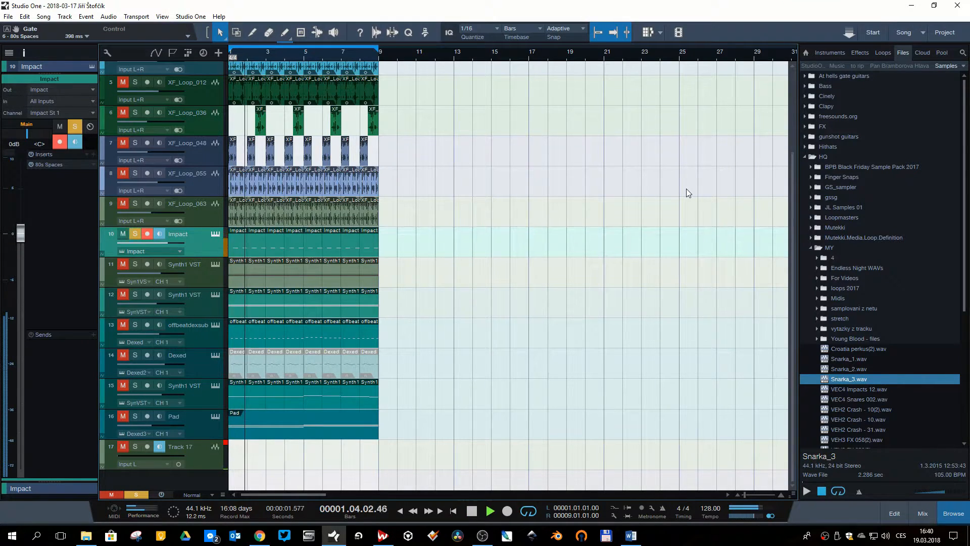
In the Impact track's 80s Spaces, set the decay to about 70% and the width to about 69%, and close the plug-in
click(61, 164)
drag(643, 252, 595, 270)
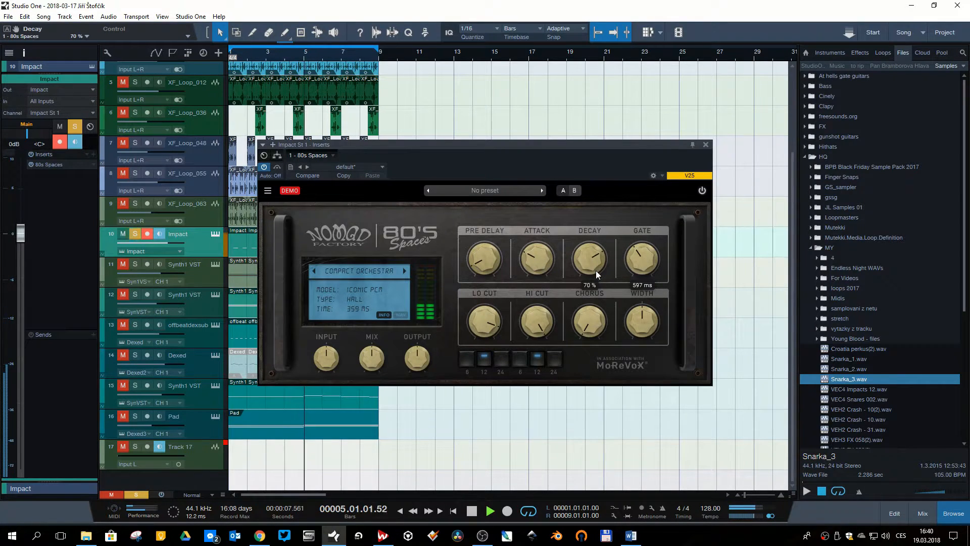
click(644, 323)
drag(644, 323, 648, 357)
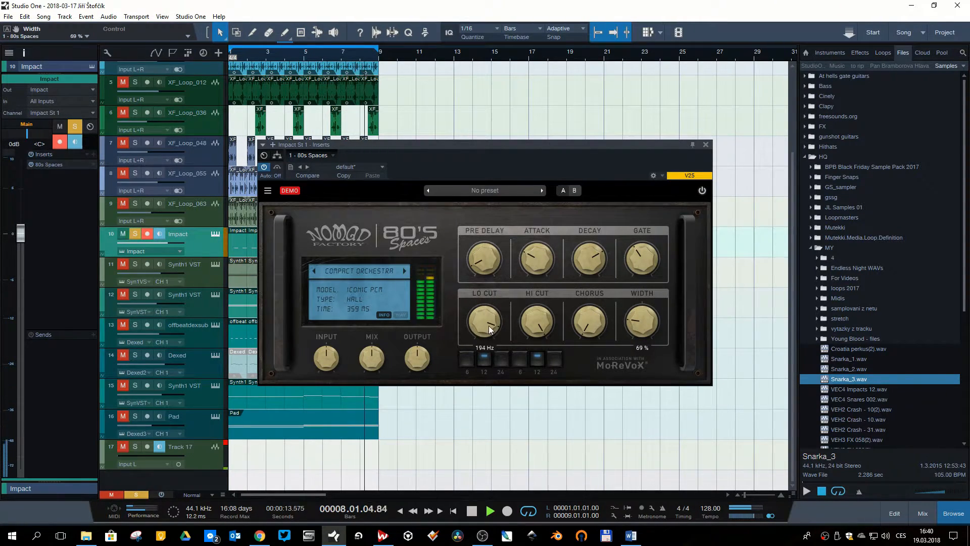
key(space)
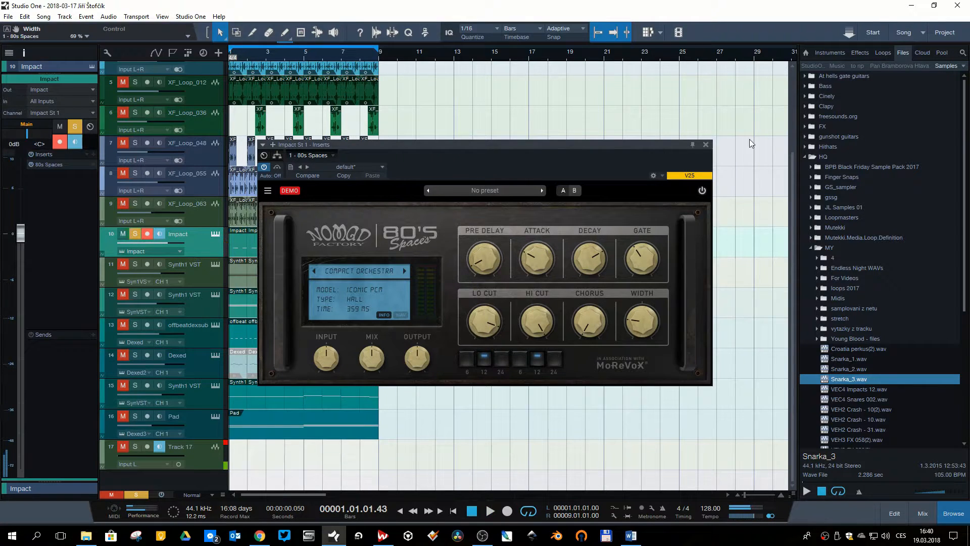
click(706, 145)
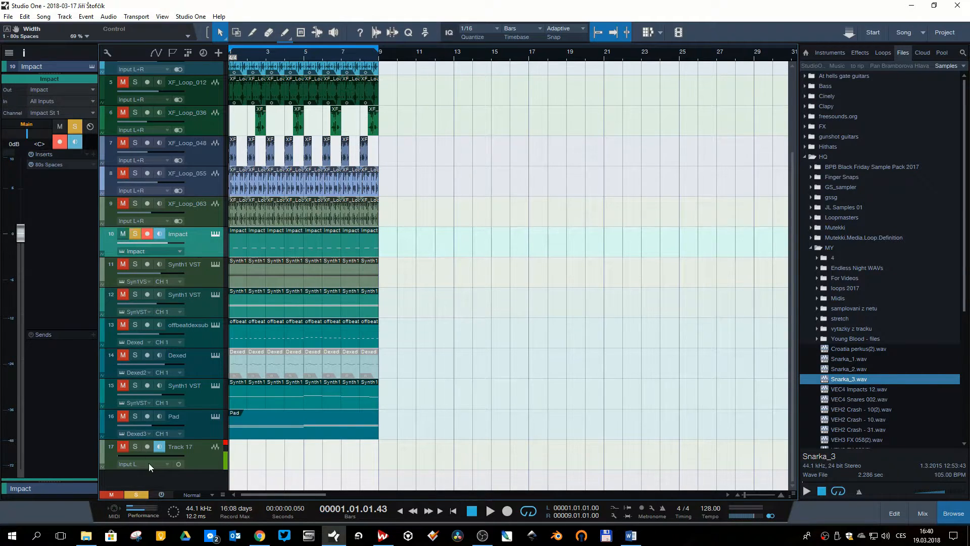
Check the CPU load of the 80s Spaces inserts in the Performance Monitor and inspect the Console Shaper on the main output
click(149, 506)
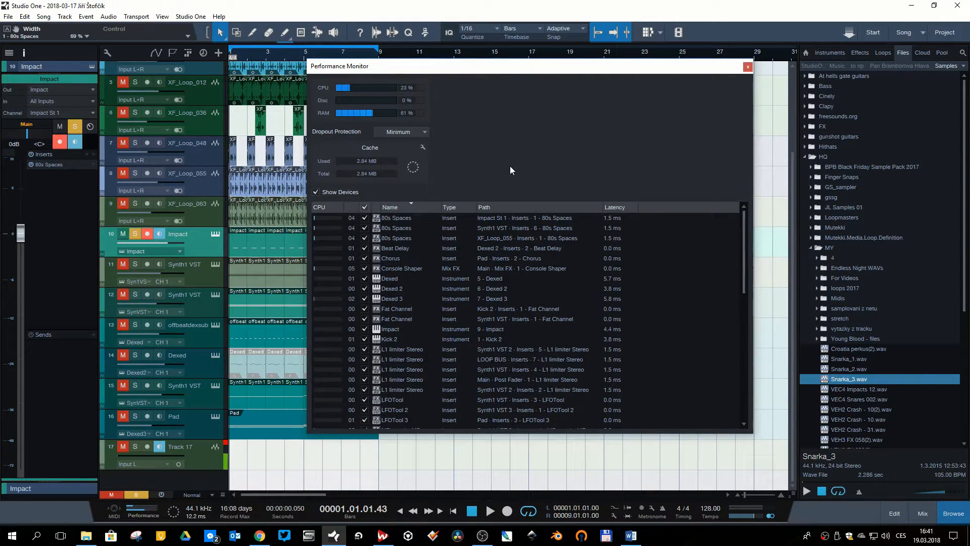
click(748, 67)
key(F3)
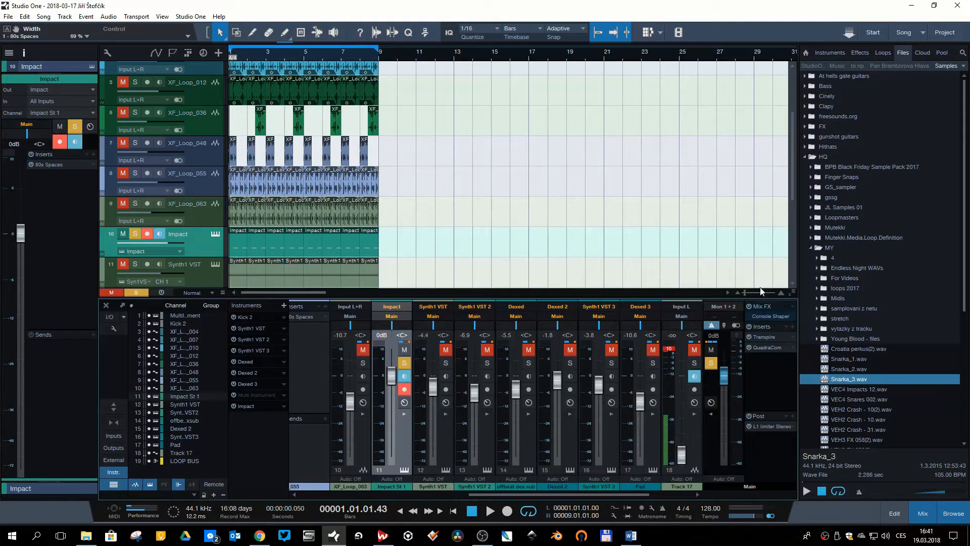
click(766, 317)
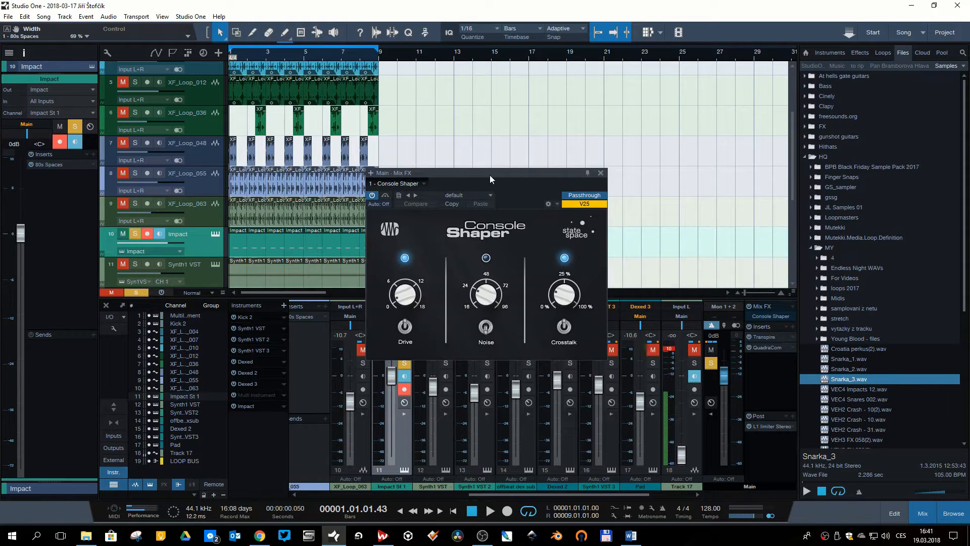
drag(496, 171, 524, 86)
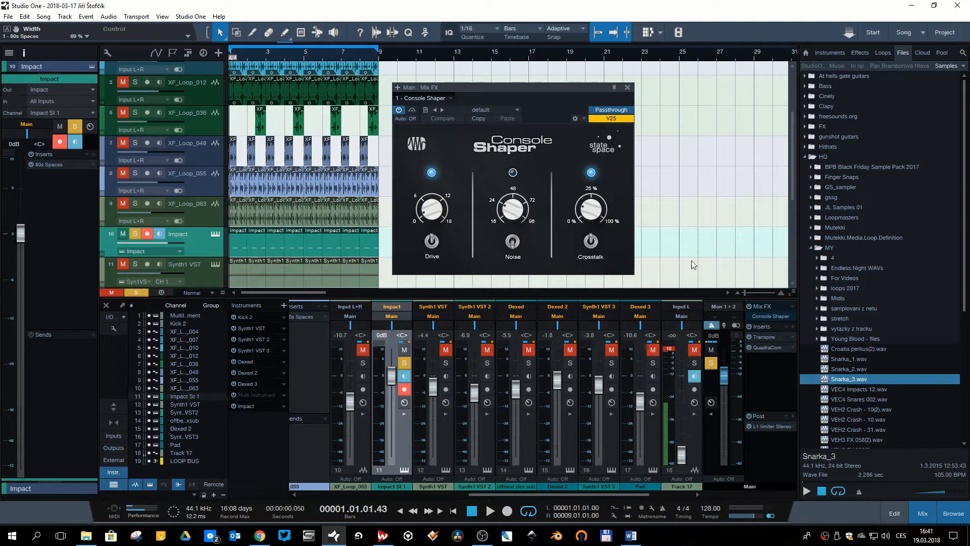
click(627, 88)
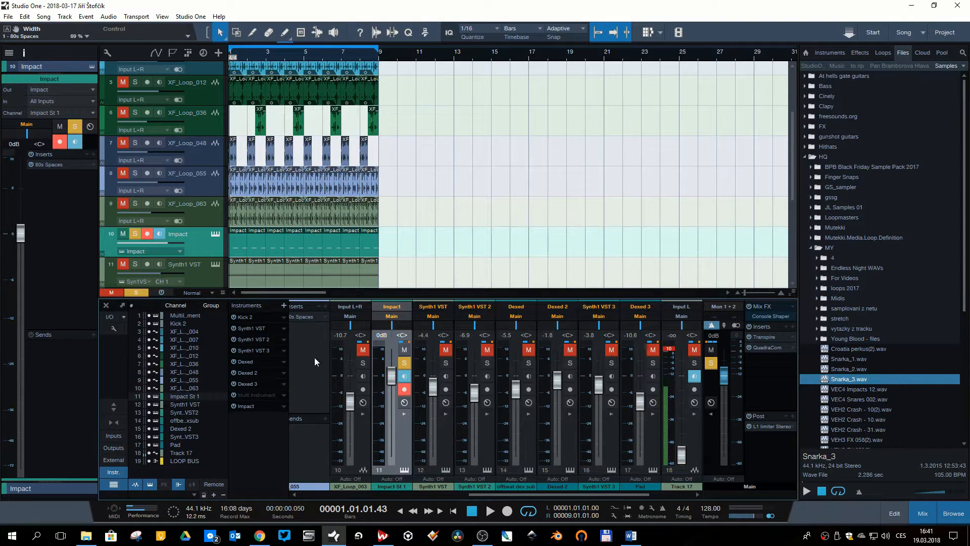
Compare the CPU load and latency of the listed devices in the Performance Monitor, and reopen the Impact track's 80s Spaces
click(149, 504)
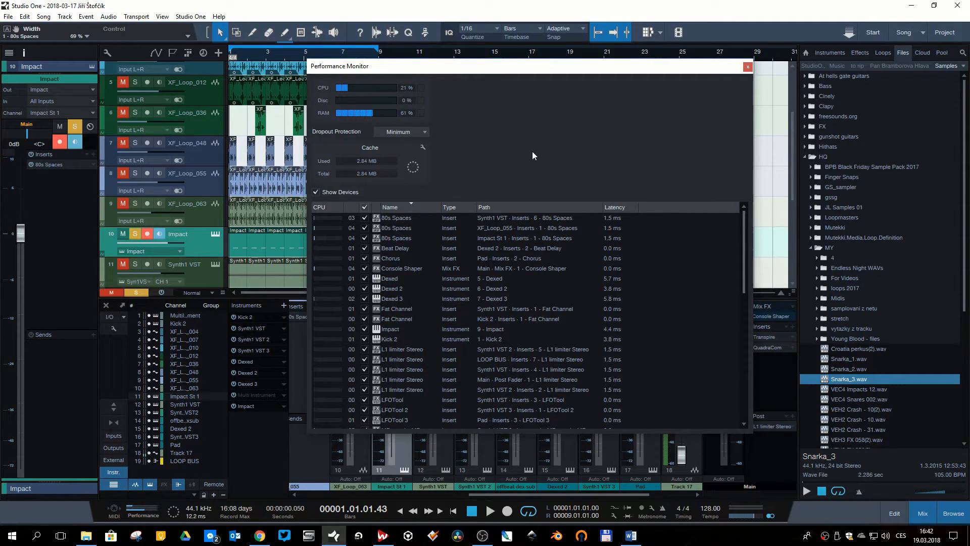
drag(745, 242, 712, 256)
click(748, 67)
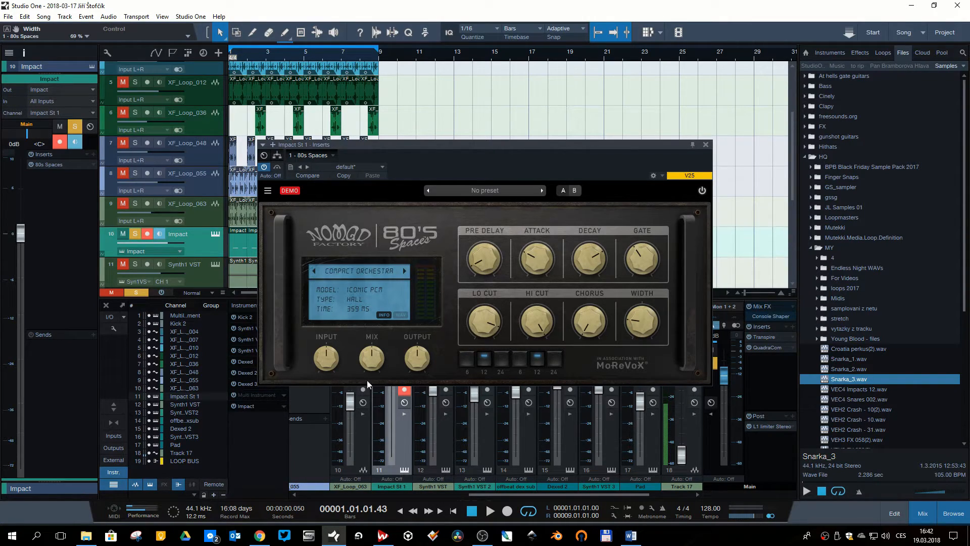
View the 80s Spaces product page on KVR in Chrome, and return to Studio One to show the reverb's waveform display
click(260, 537)
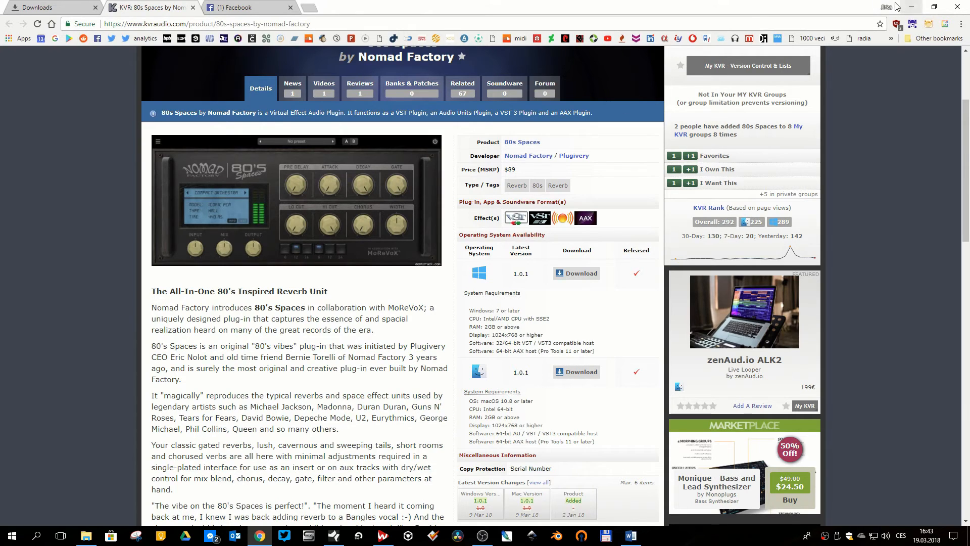
click(911, 7)
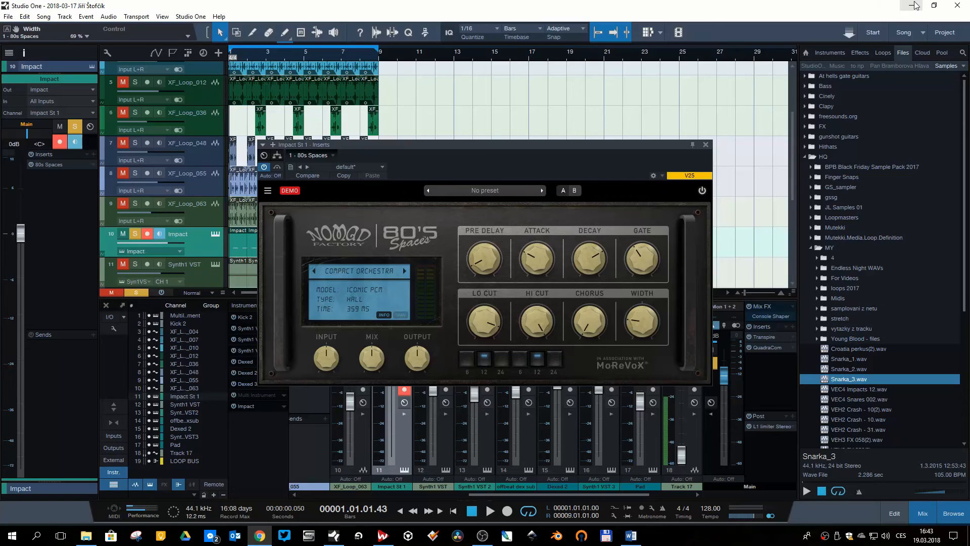
click(401, 315)
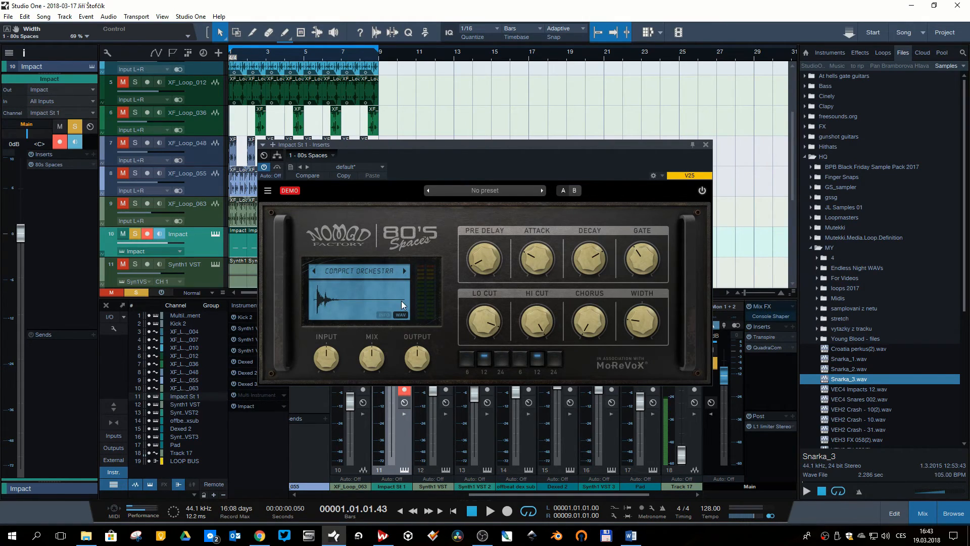